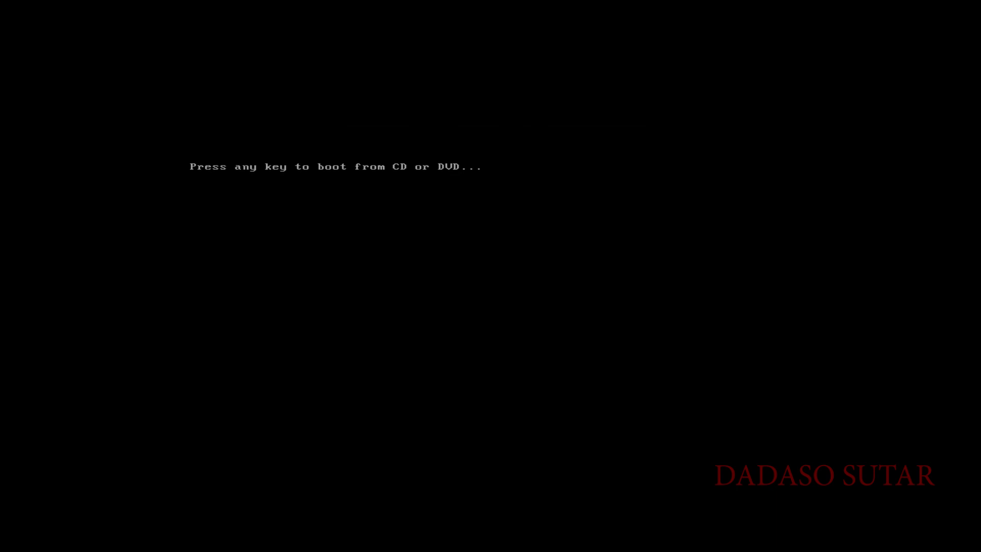
# Step: Boot from the installation disc and start the Windows installation with English (United States) language and format and the US keyboard
pyautogui.press('Return')
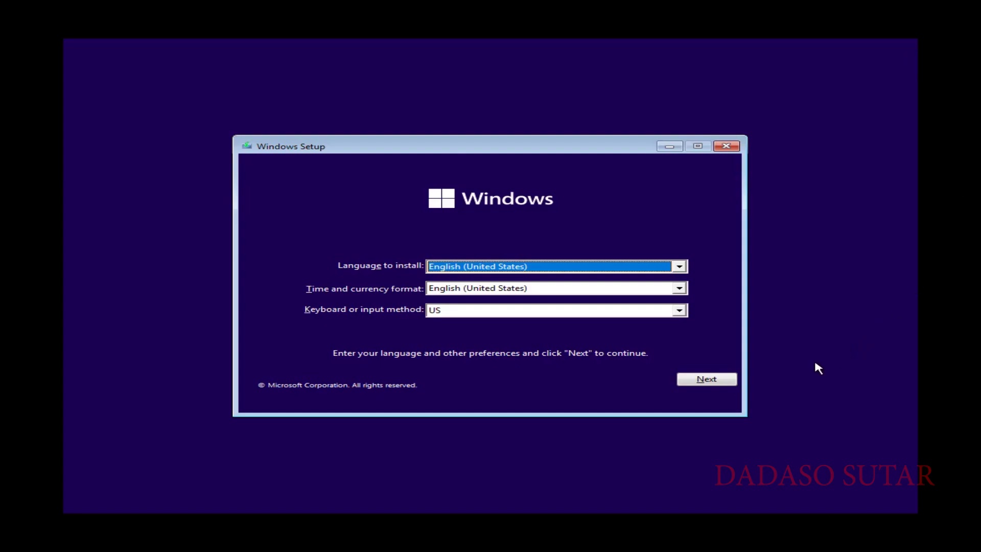
pyautogui.click(706, 381)
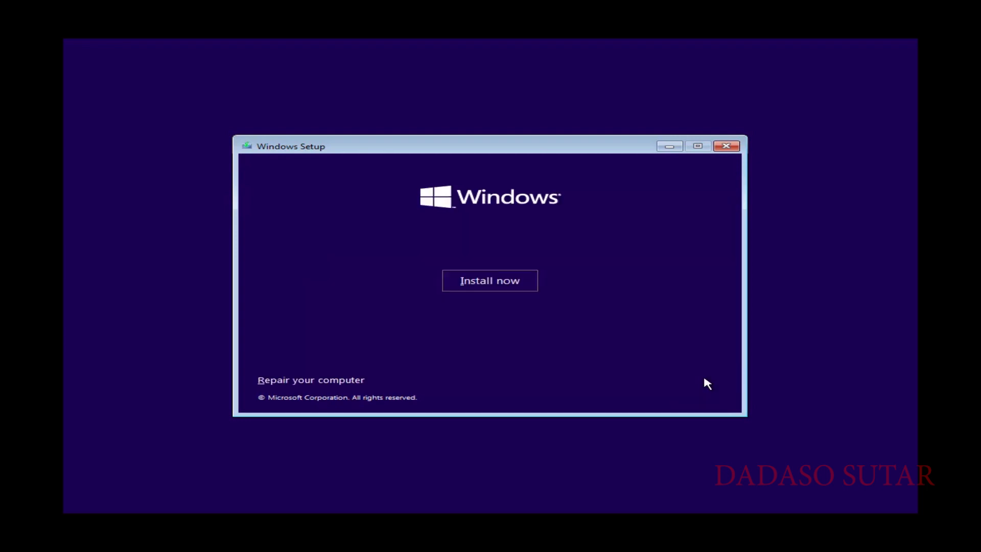
pyautogui.click(483, 279)
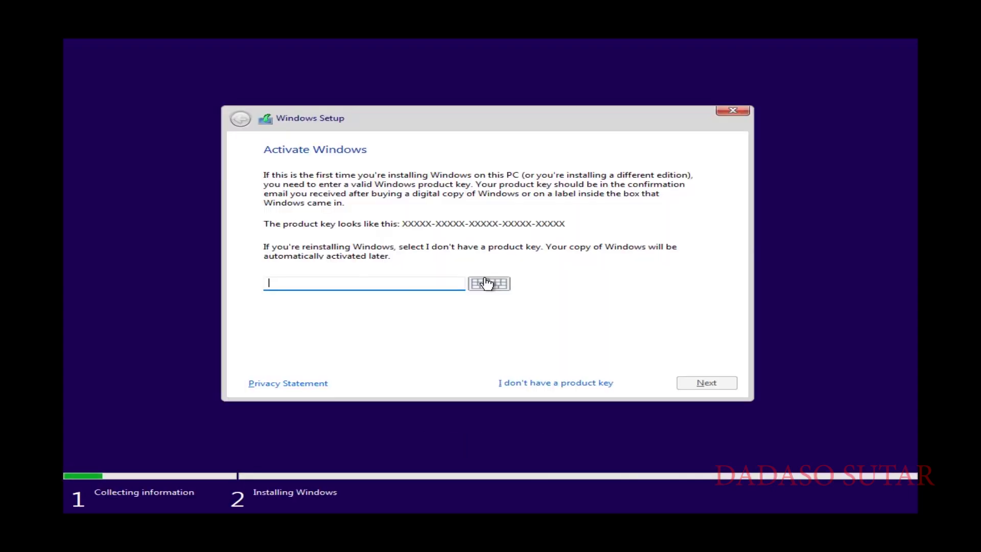
# Step: Continue without a product key and choose Windows 11 Pro as the operating system to install
pyautogui.click(566, 383)
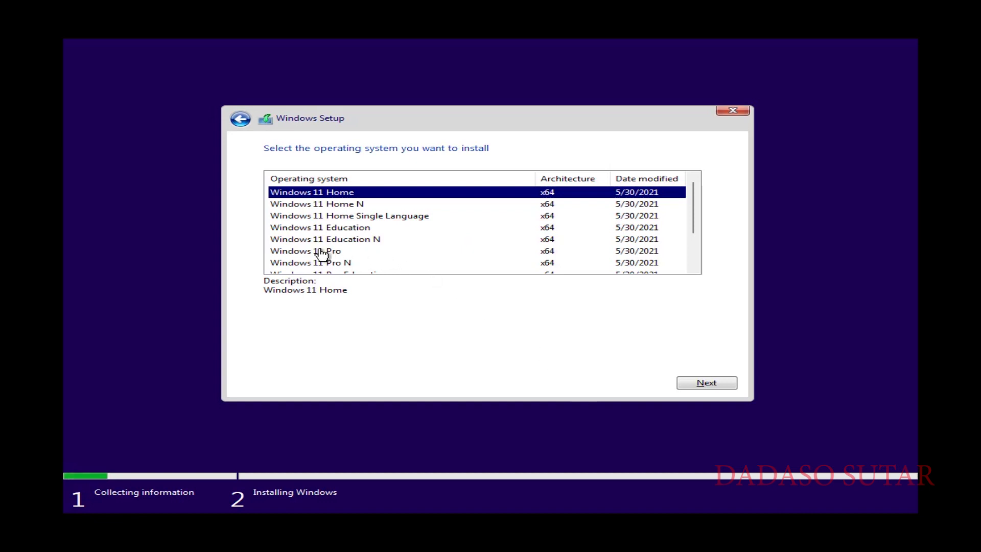
pyautogui.scroll(-1, 360, 245)
pyautogui.scroll(-1, 360, 244)
pyautogui.scroll(2, 360, 244)
pyautogui.click(313, 253)
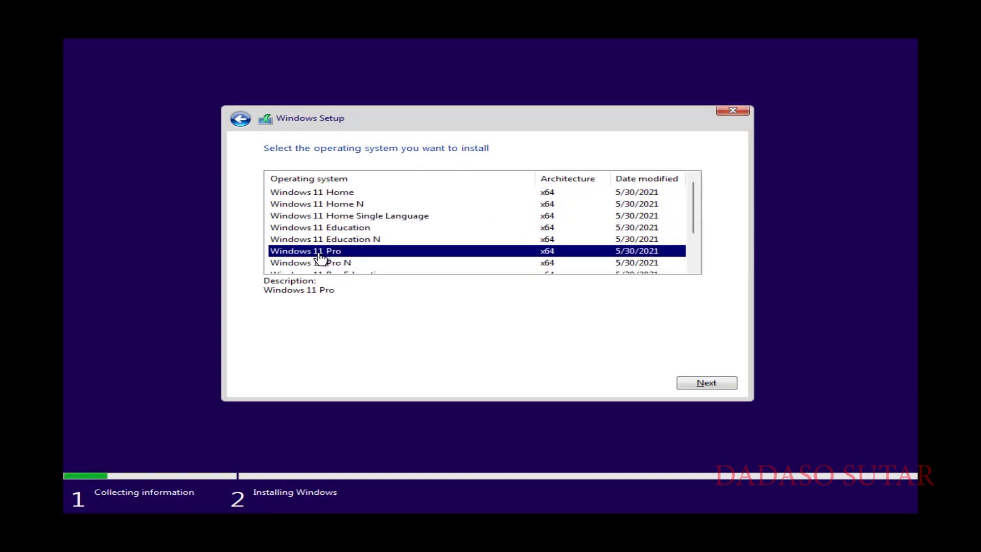
pyautogui.click(699, 382)
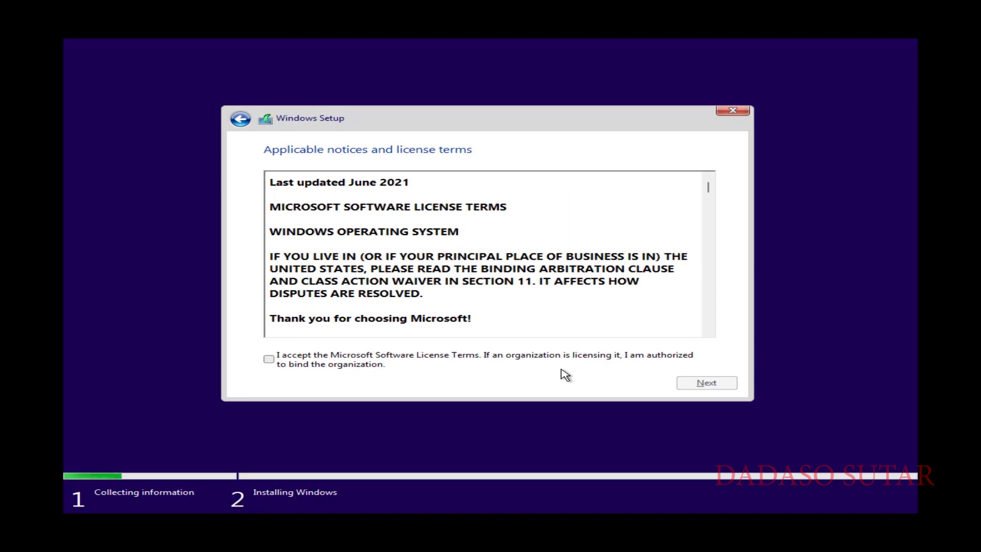
# Step: Accept the Microsoft Software License Terms and choose the custom installation of Windows only
pyautogui.click(269, 360)
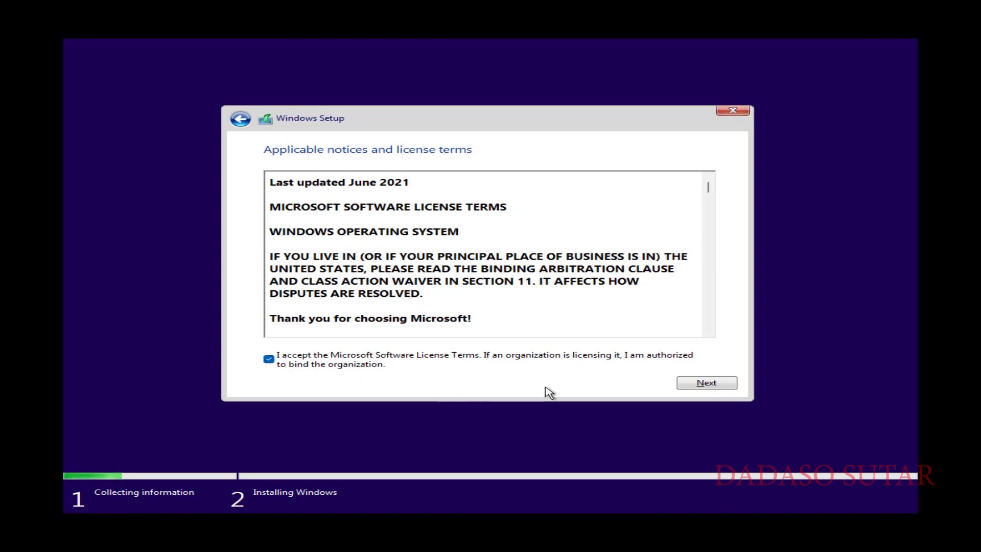
pyautogui.click(715, 386)
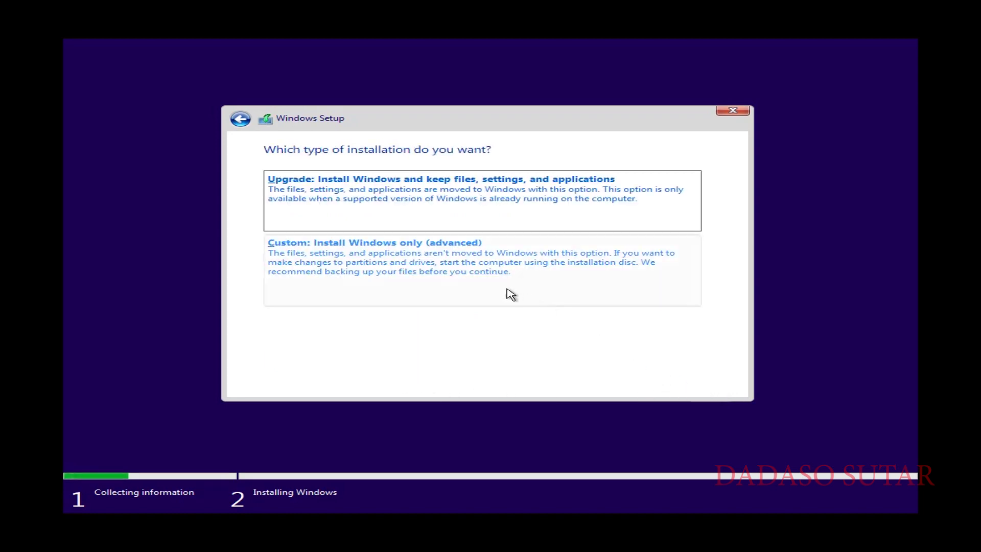
pyautogui.click(436, 272)
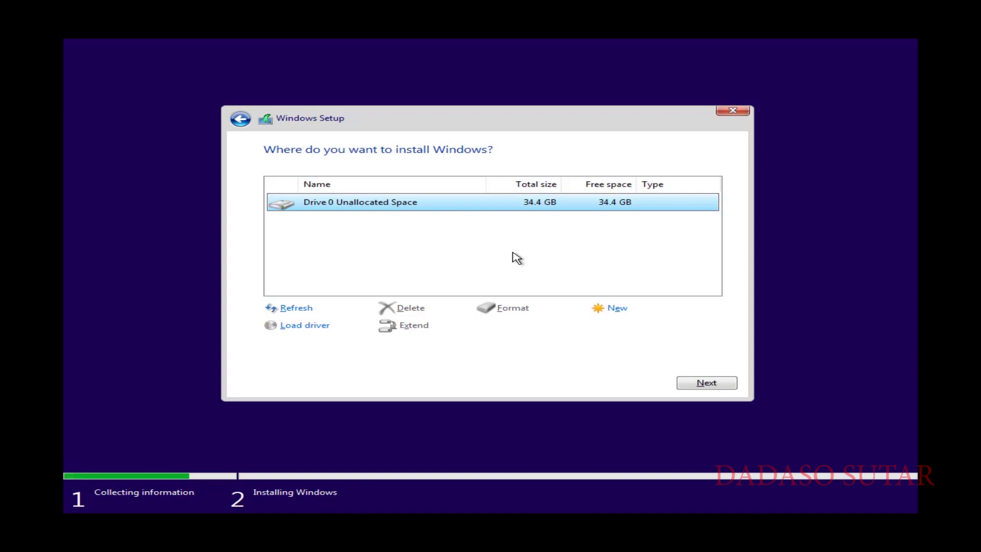
# Step: Create a partition of the default size from Drive 0's unallocated space and install Windows on the primary partition
pyautogui.click(623, 309)
pyautogui.click(643, 327)
pyautogui.click(623, 329)
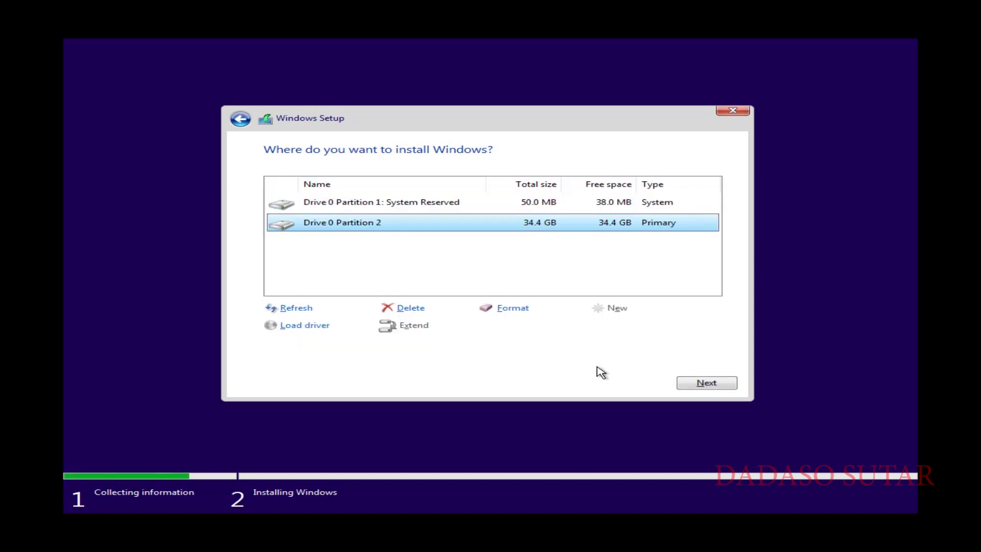
pyautogui.click(705, 384)
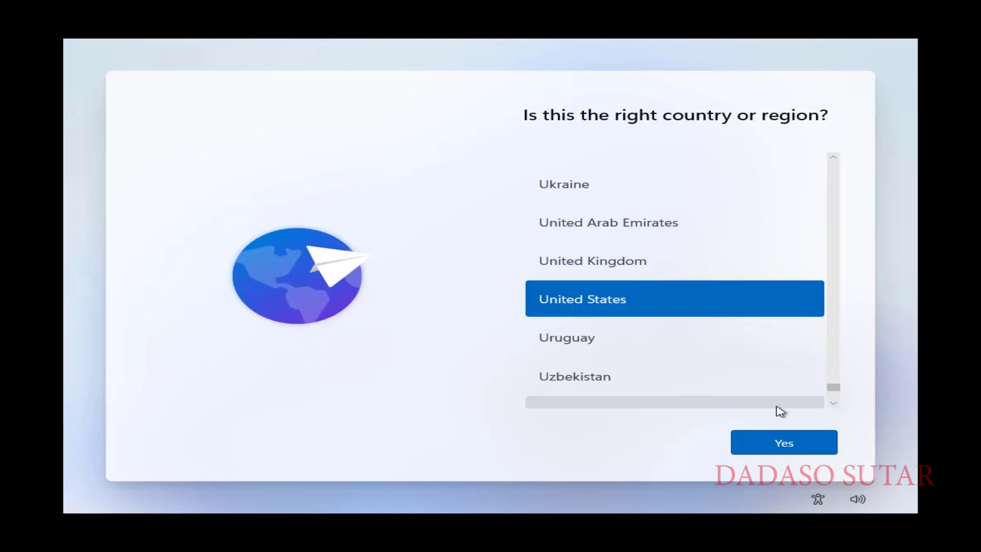
# Step: Confirm United States as the region and US as the keyboard layout, without adding a second layout
pyautogui.click(792, 443)
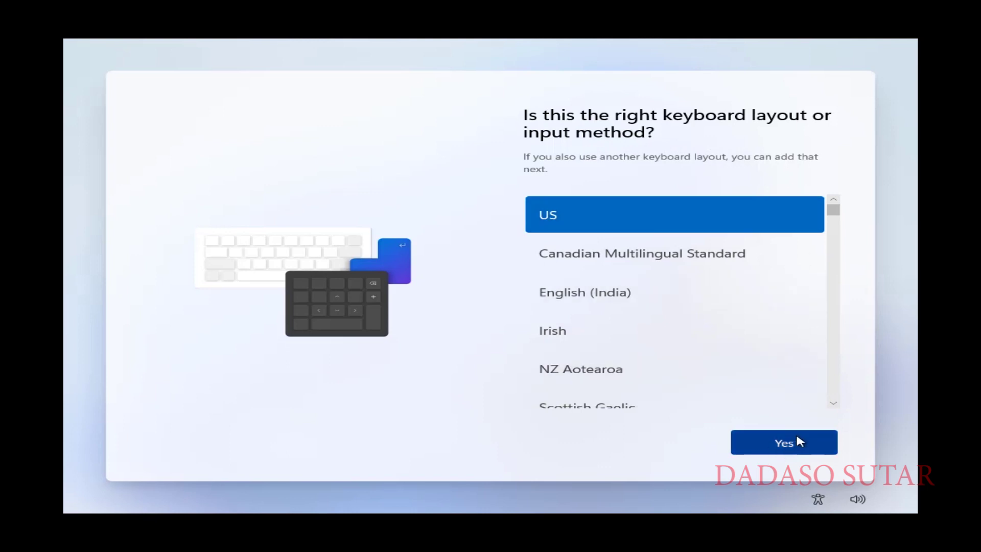
pyautogui.click(784, 443)
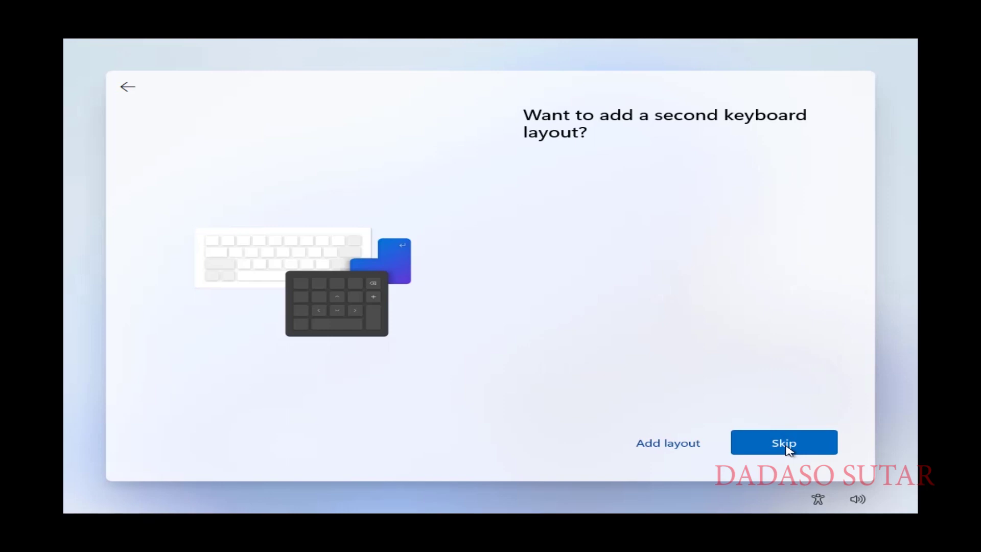
pyautogui.click(786, 446)
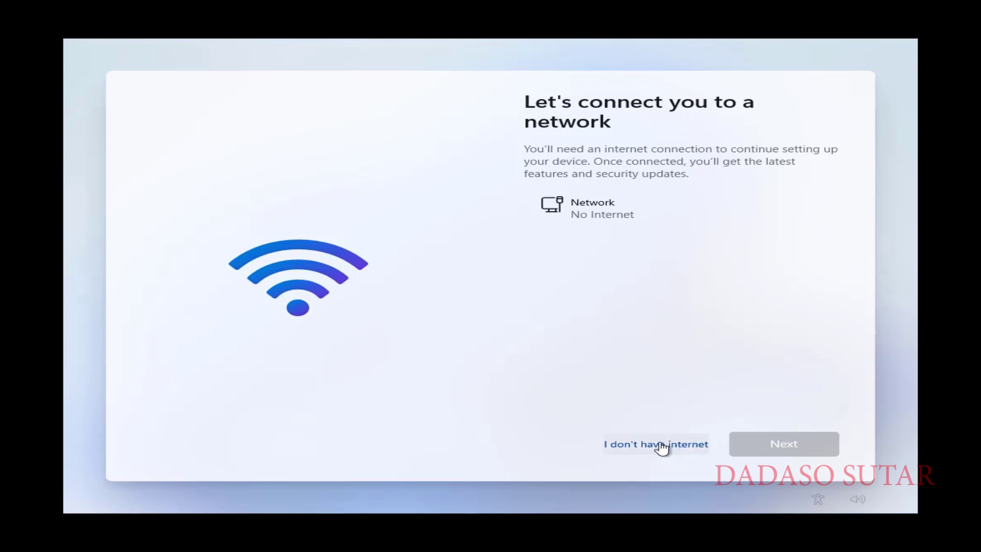
# Step: Continue offline with limited setup and create a local account with the user's name and a blank password
pyautogui.click(643, 449)
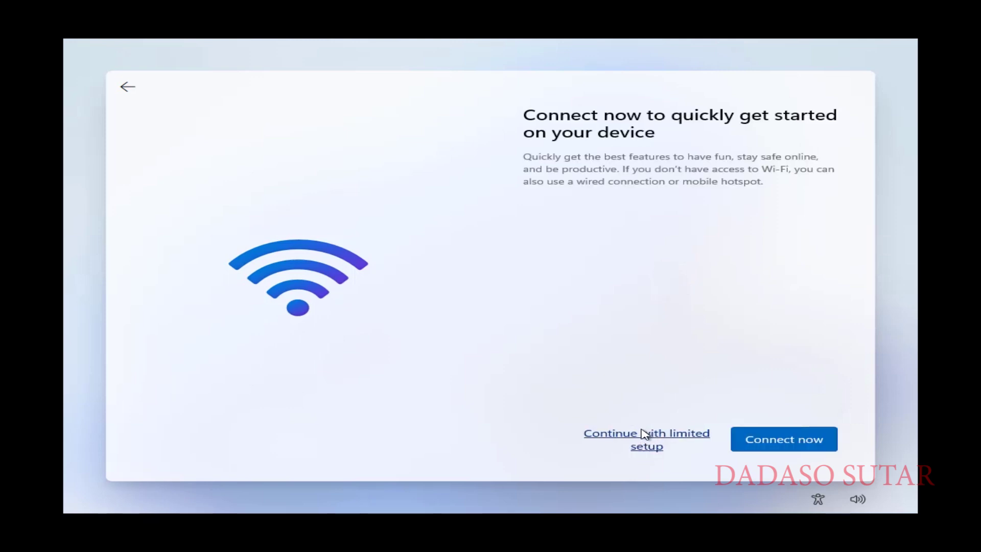
pyautogui.click(649, 438)
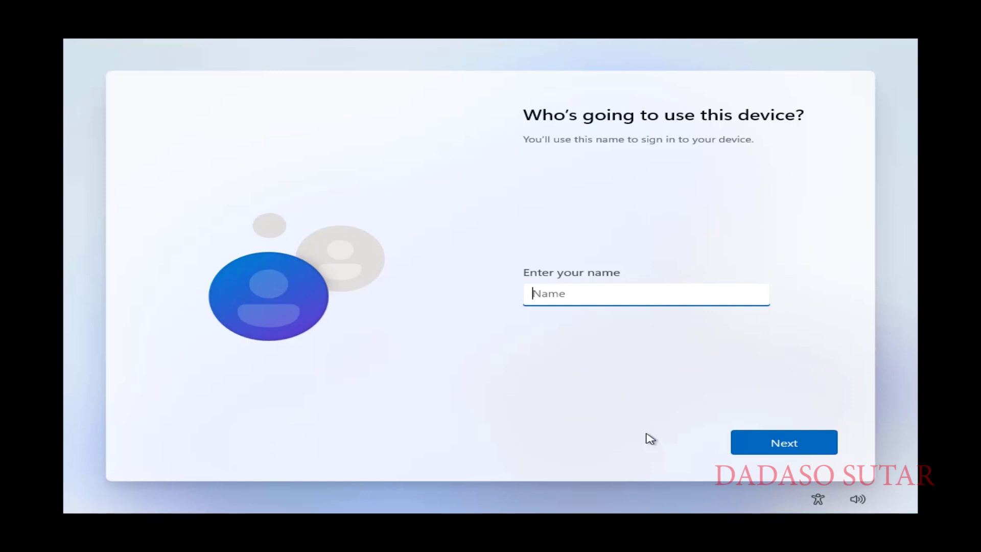
pyautogui.write('alex')
pyautogui.click(801, 447)
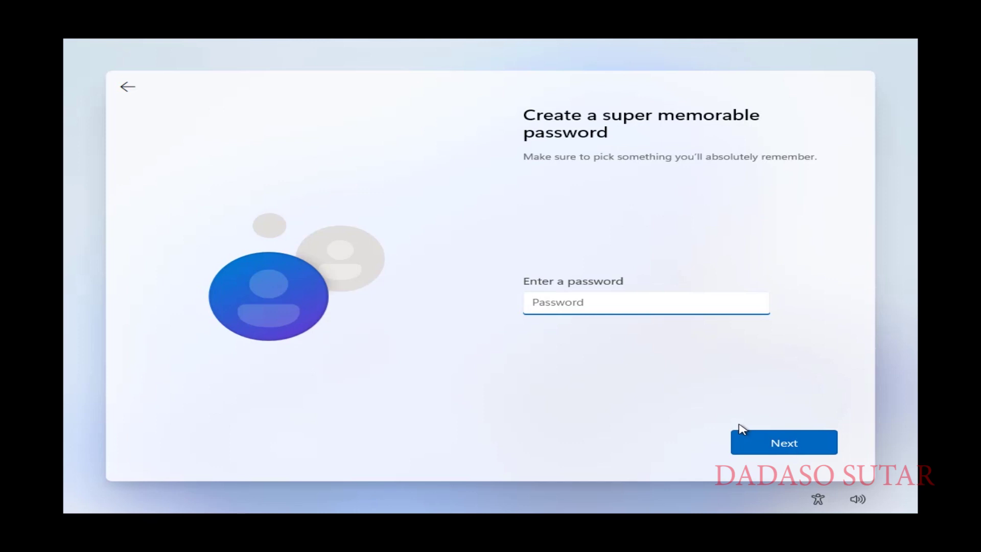
pyautogui.click(776, 444)
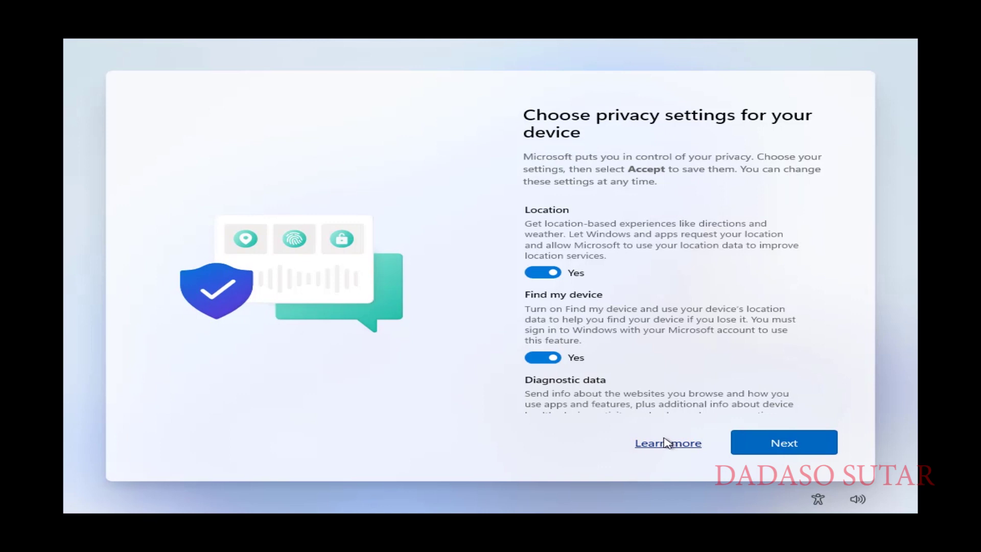
# Step: Review the device privacy settings, turn off Find my device, and accept the remaining settings as they are
pyautogui.scroll(-2, 619, 327)
pyautogui.scroll(-5, 619, 326)
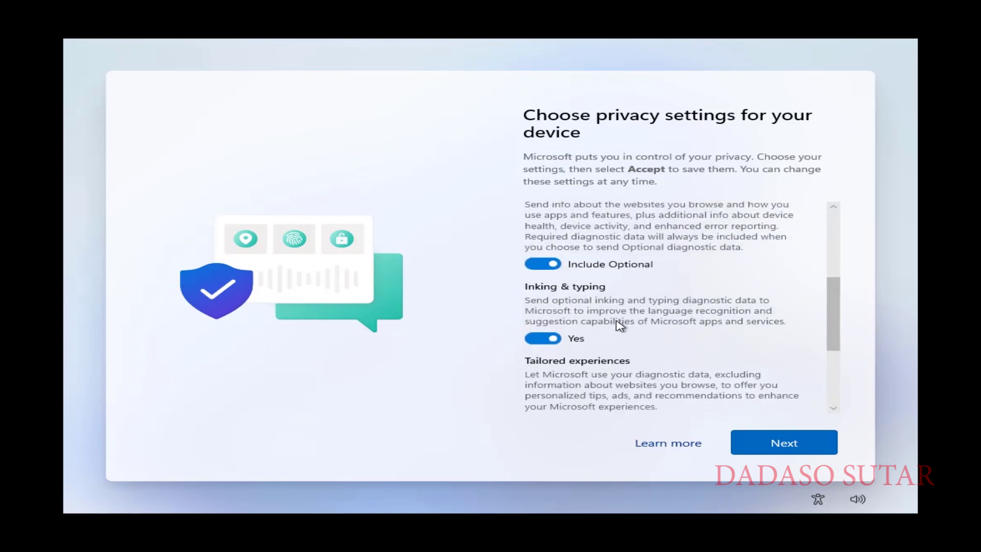
pyautogui.scroll(-4, 619, 327)
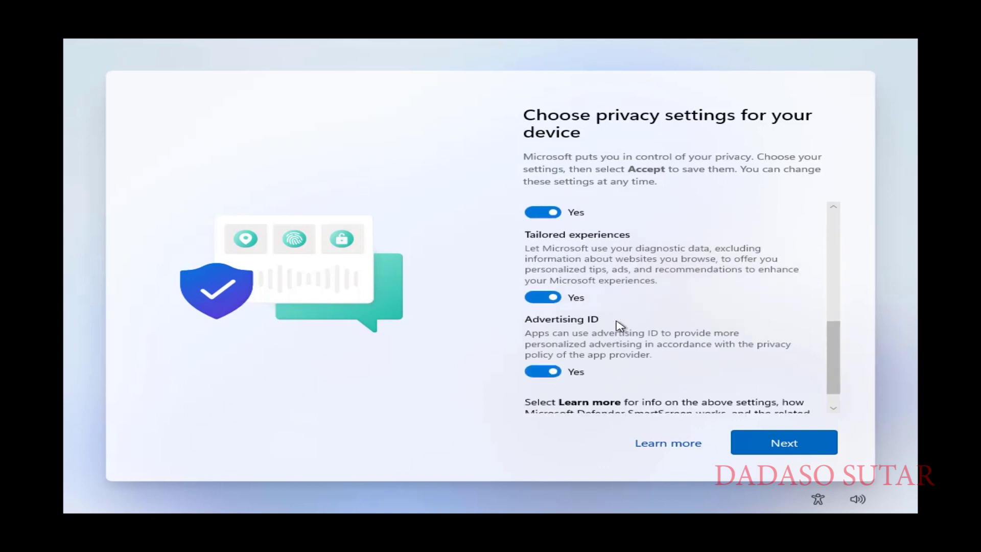
pyautogui.scroll(9, 619, 327)
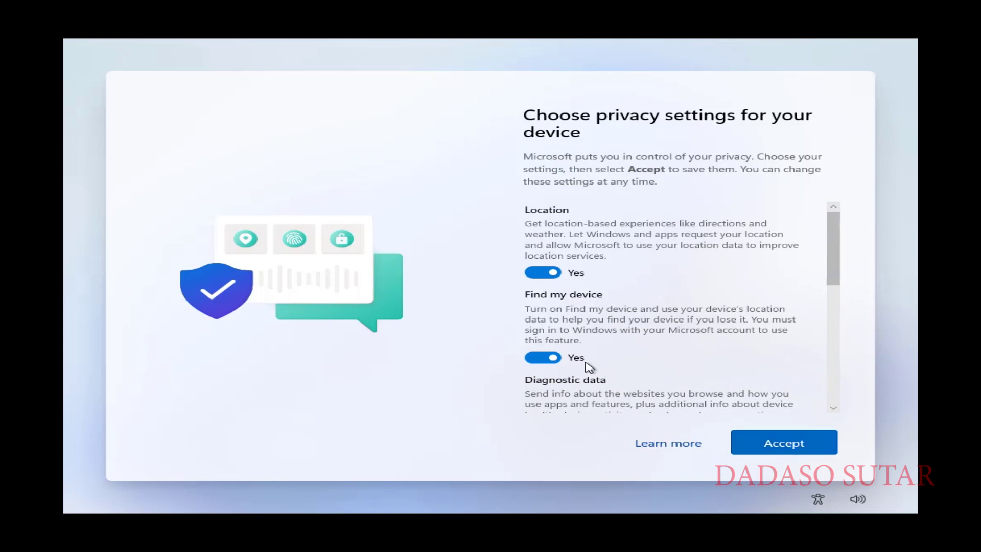
pyautogui.click(550, 358)
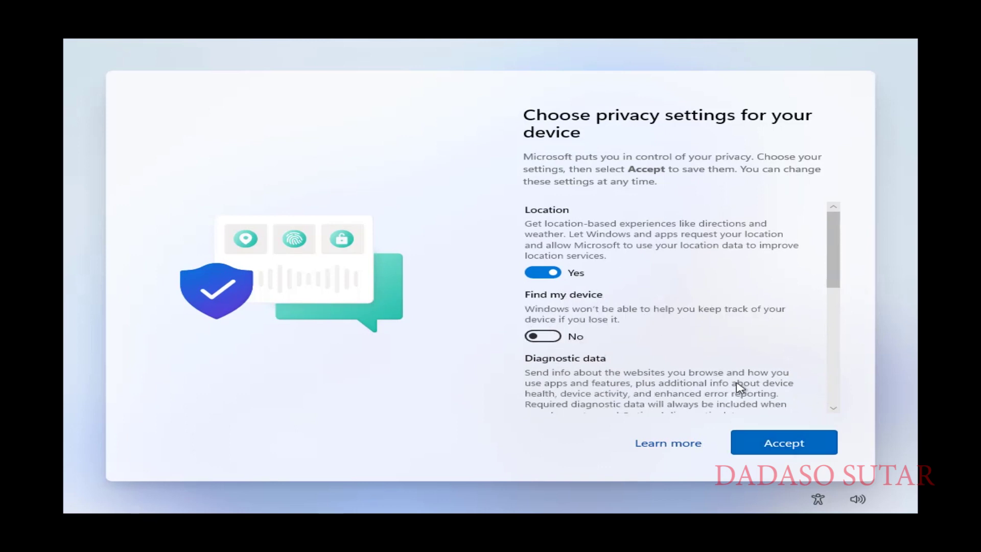
pyautogui.click(796, 443)
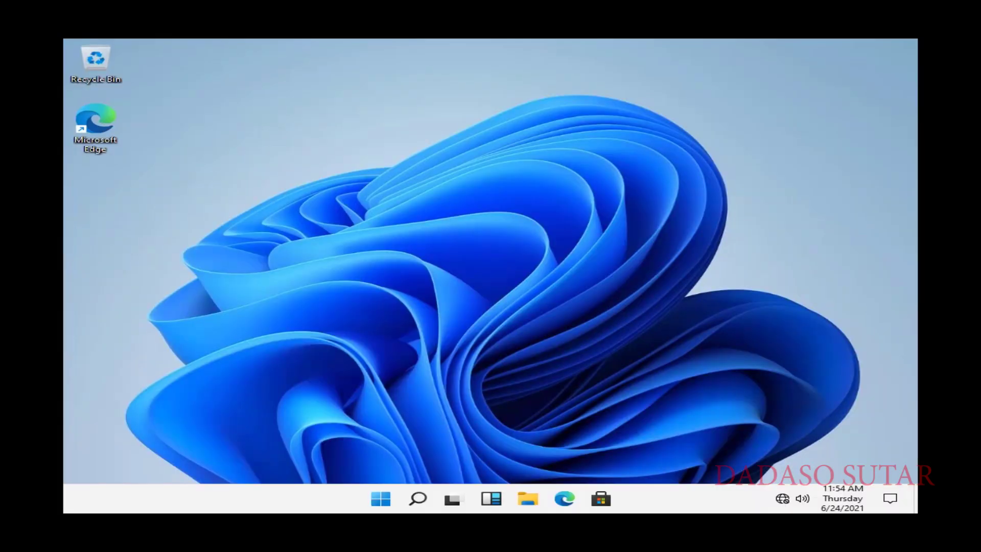
# Step: View the Start menu's pinned apps and dismiss the display driver notification
pyautogui.press('super')
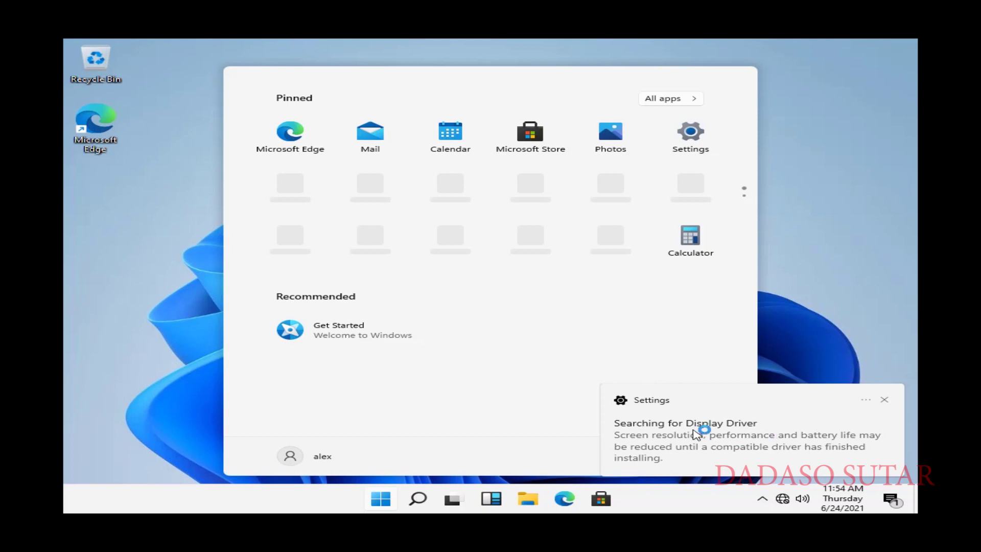
pyautogui.click(884, 400)
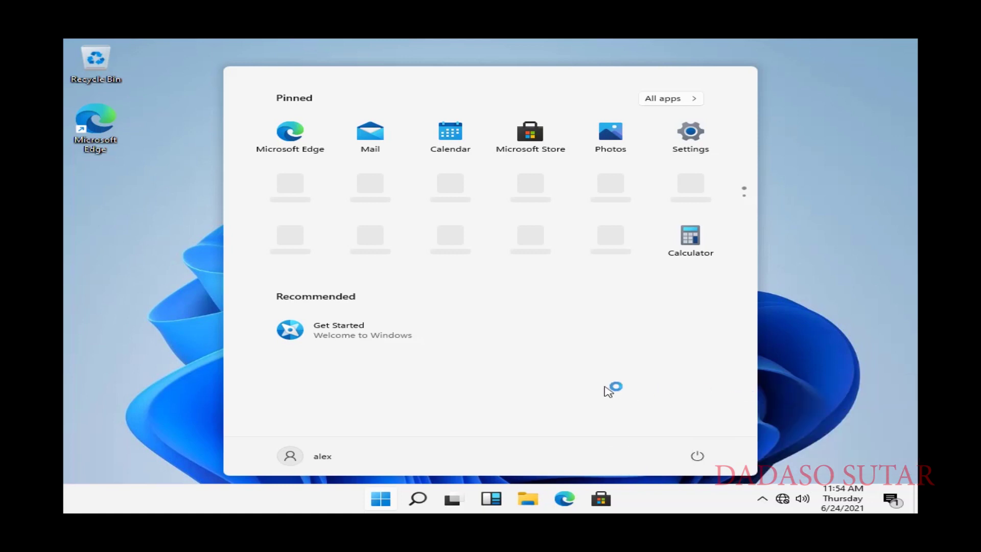
pyautogui.click(378, 500)
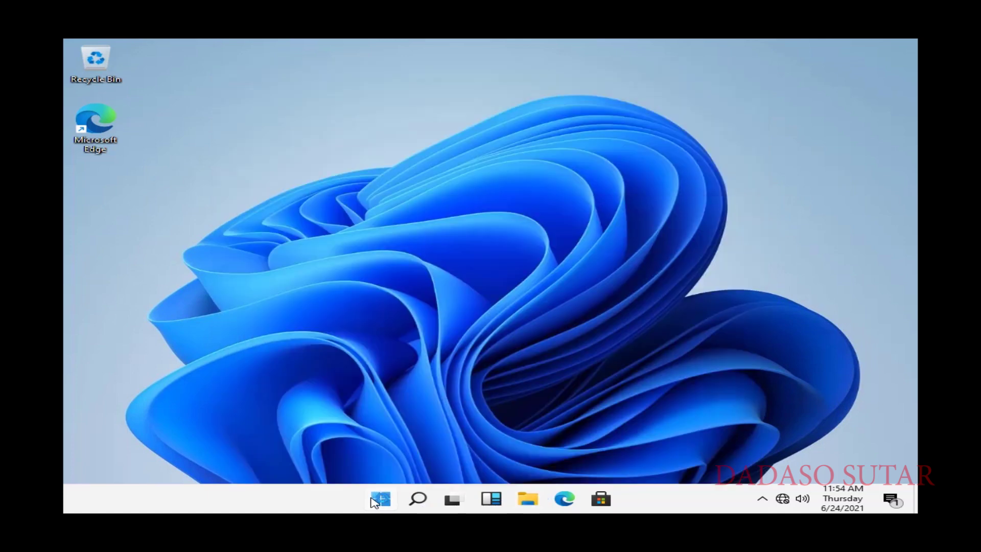
pyautogui.click(379, 500)
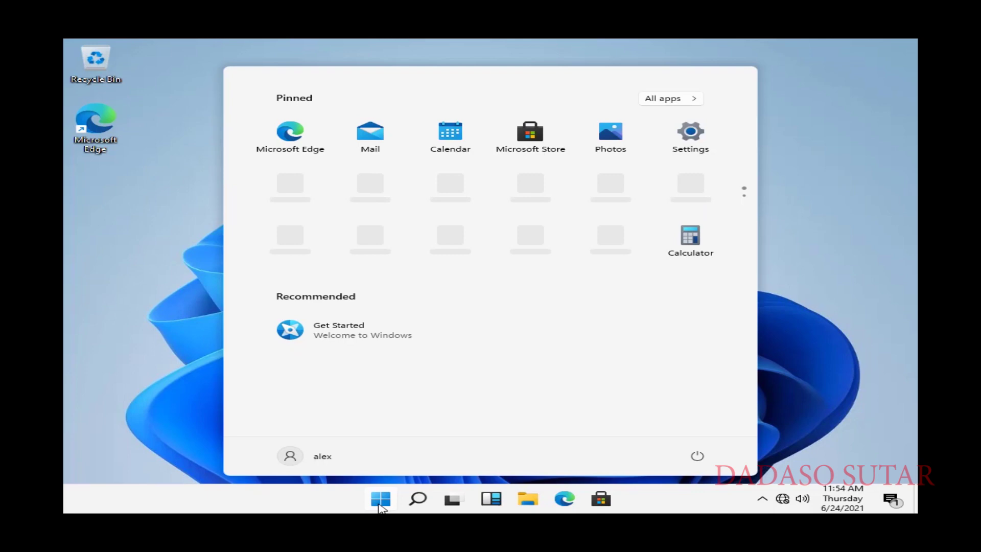
pyautogui.click(380, 506)
# Step: Browse This PC and its Pictures folder in a maximized File Explorer window, and return to the desktop
pyautogui.click(529, 497)
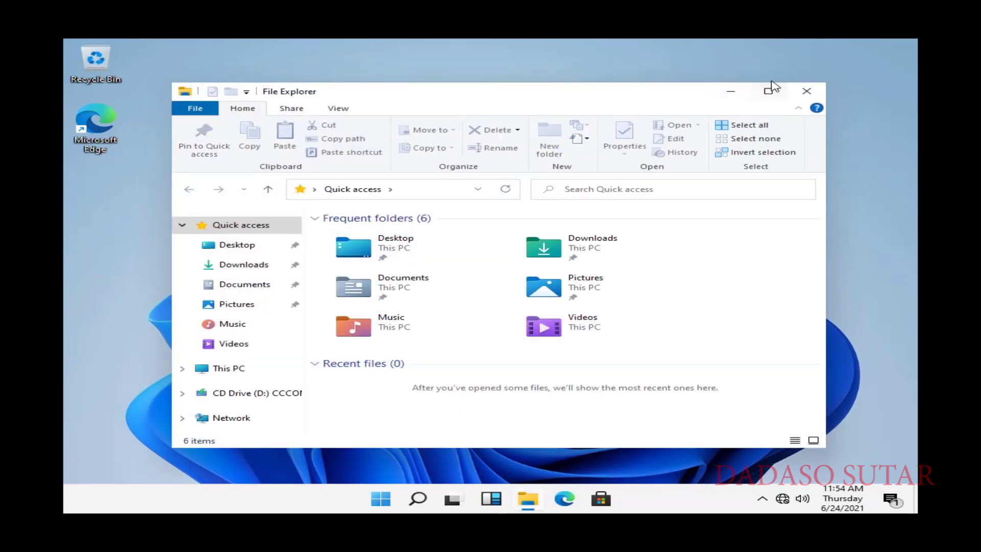
pyautogui.click(770, 88)
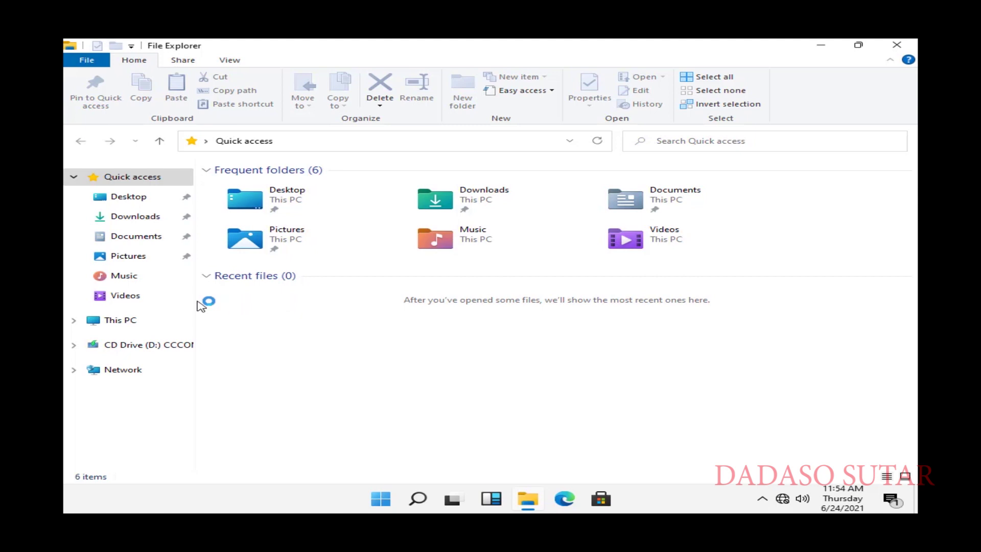
pyautogui.click(122, 320)
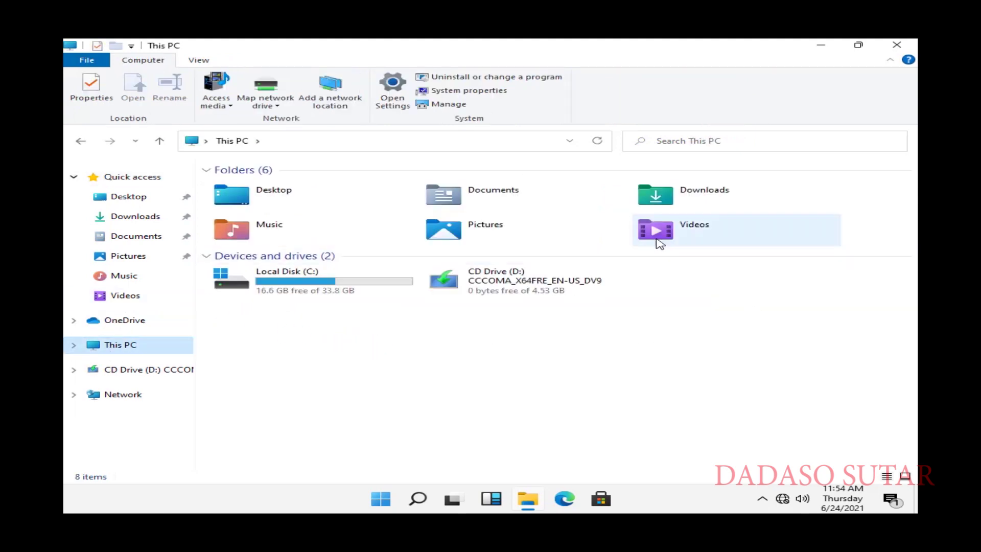
pyautogui.doubleClick(461, 230)
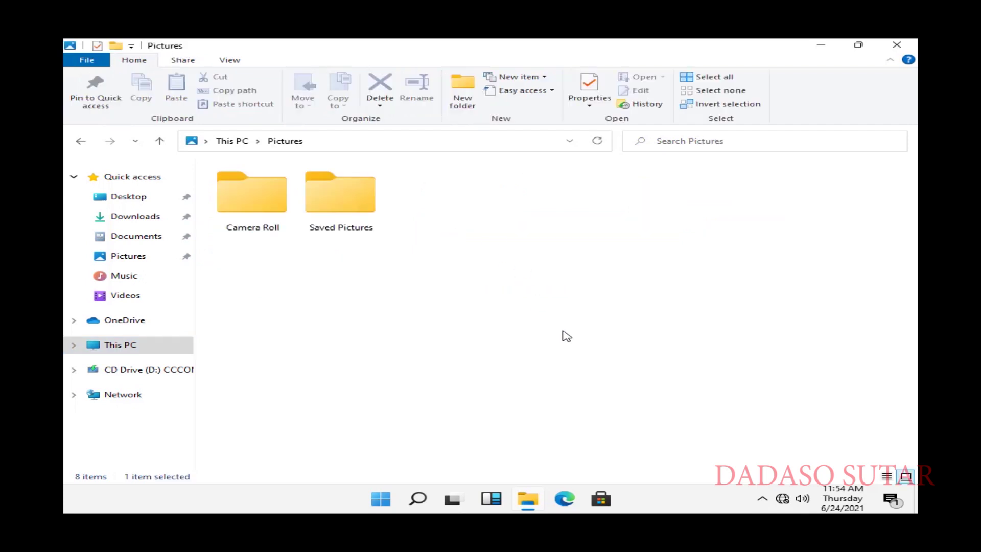
pyautogui.click(143, 351)
pyautogui.press('super+d')
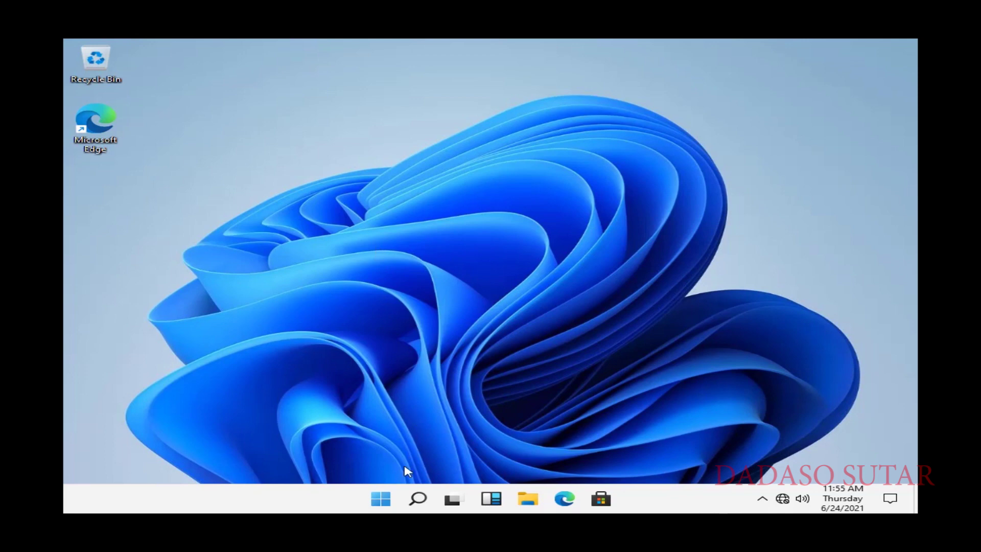
# Step: Restart the computer from the Start menu's power options
pyautogui.click(372, 509)
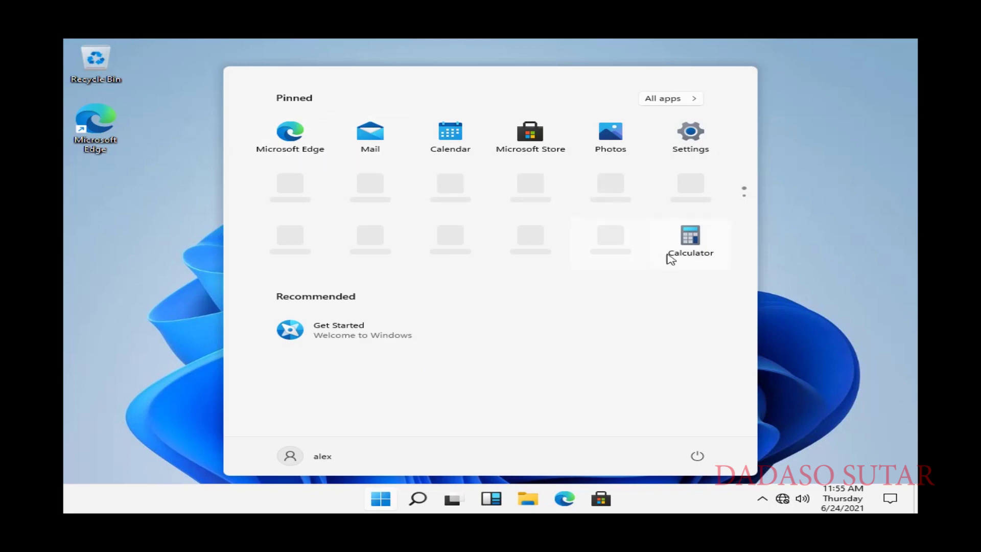
pyautogui.click(697, 456)
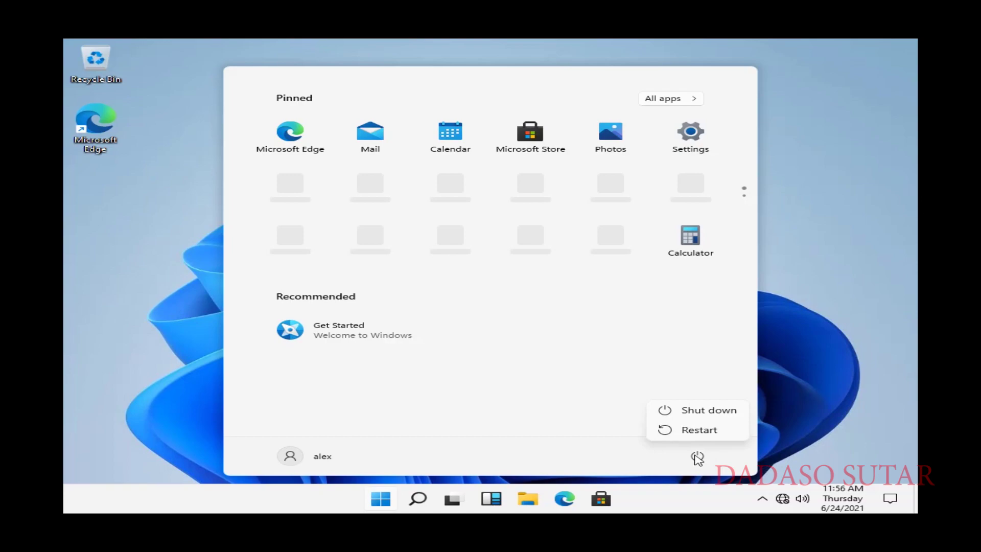
pyautogui.click(699, 430)
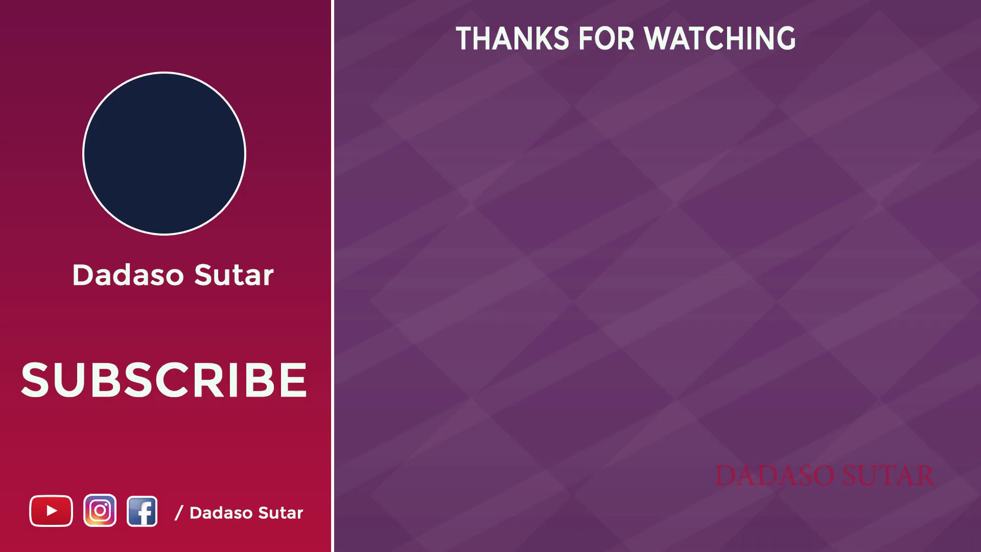